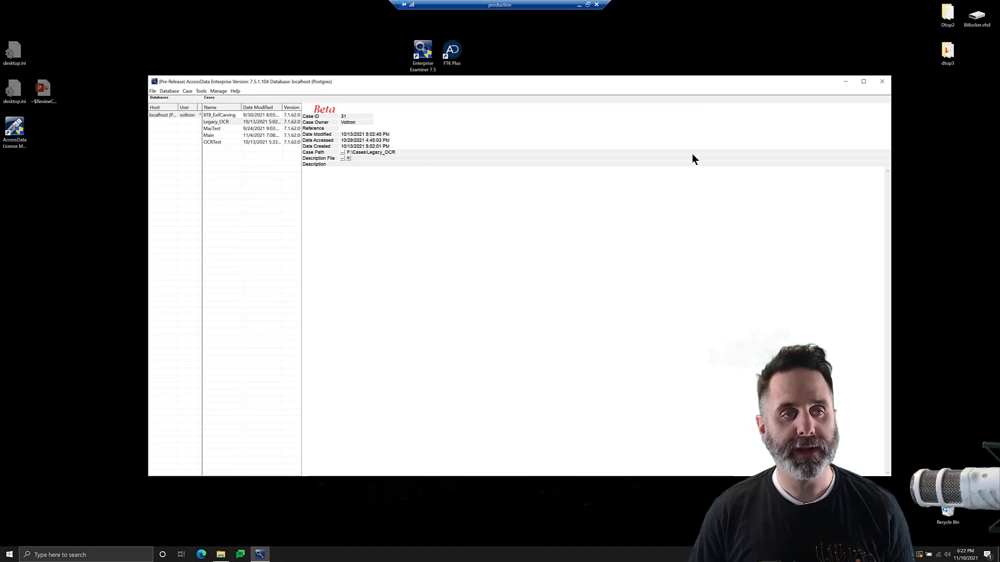
Create and open a new case named FTKFF using the Field Mode processing profile
left_click(189, 92)
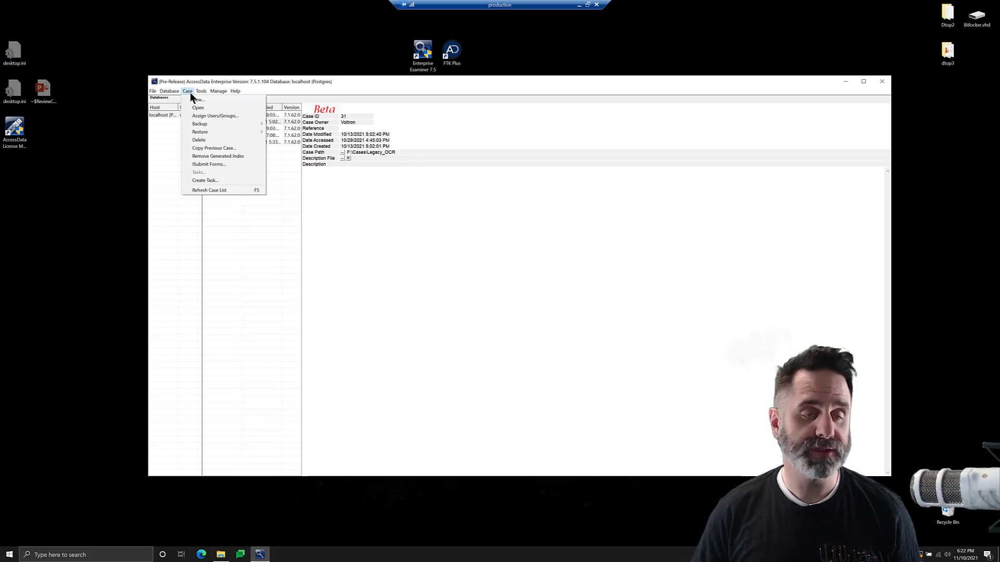
left_click(198, 100)
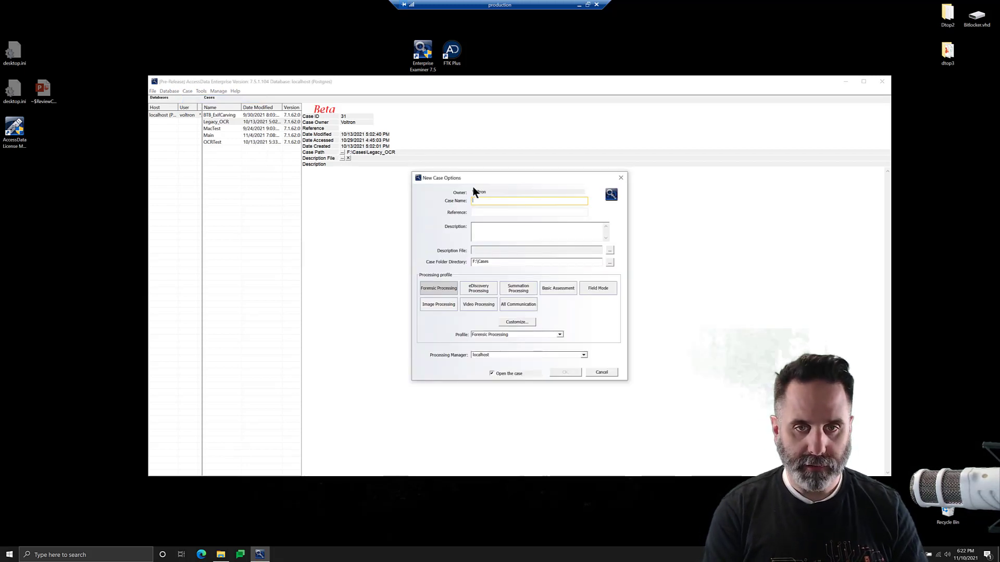
type("FTK")
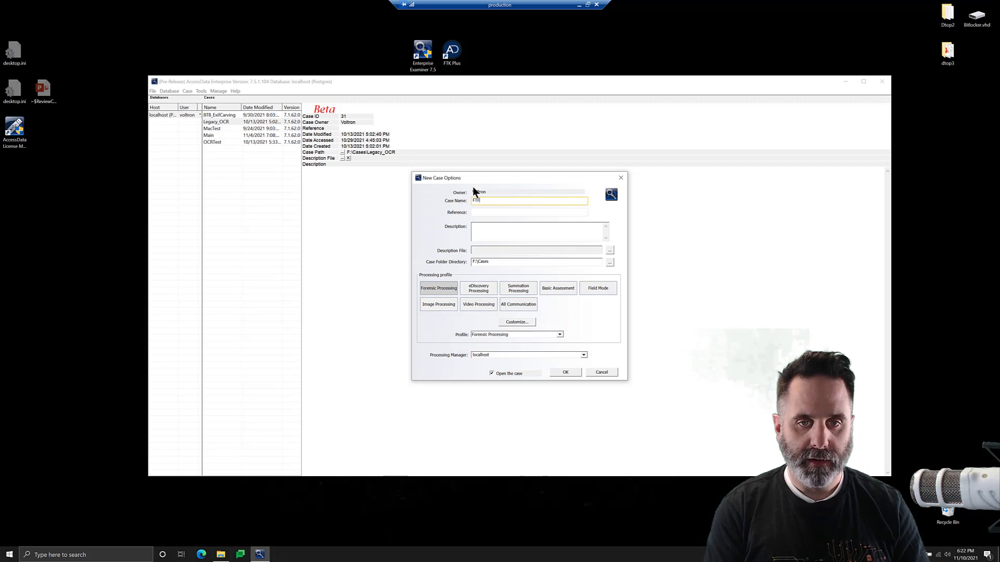
type("FF")
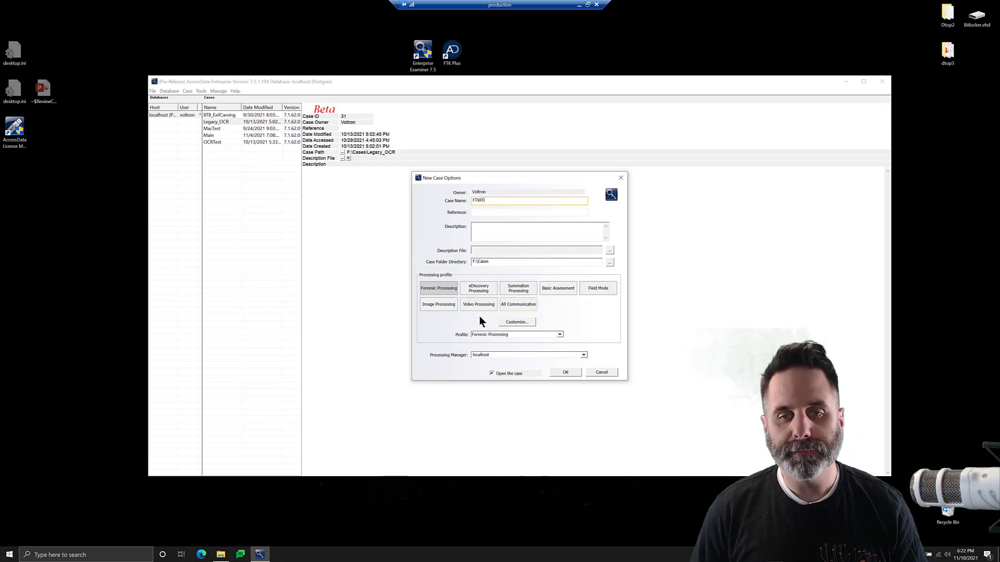
left_click(592, 288)
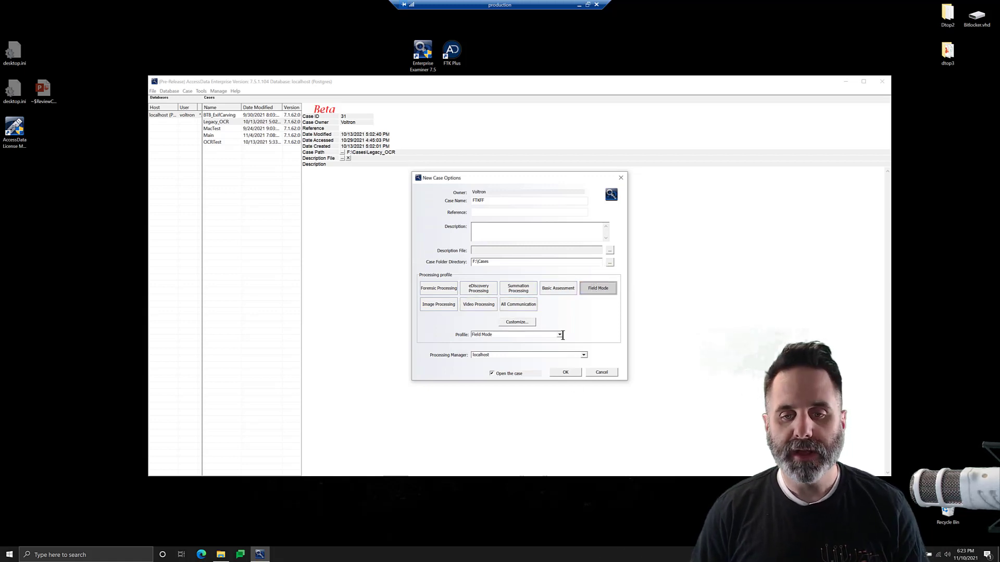
left_click(564, 370)
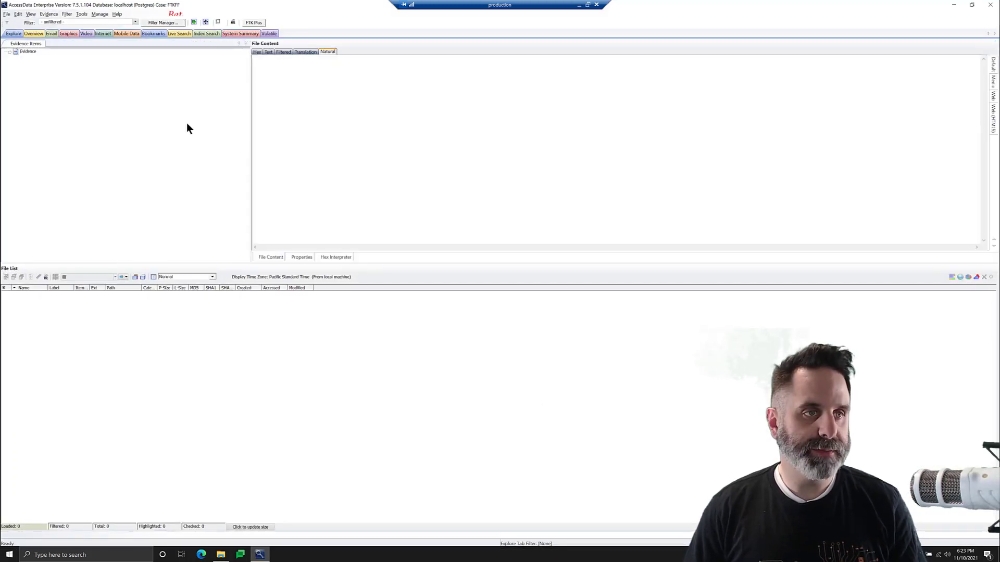
Add the acquired image BLVHD.E01 from the STORAGE-500 (F:) drive to the case's evidence
left_click(49, 14)
left_click(50, 16)
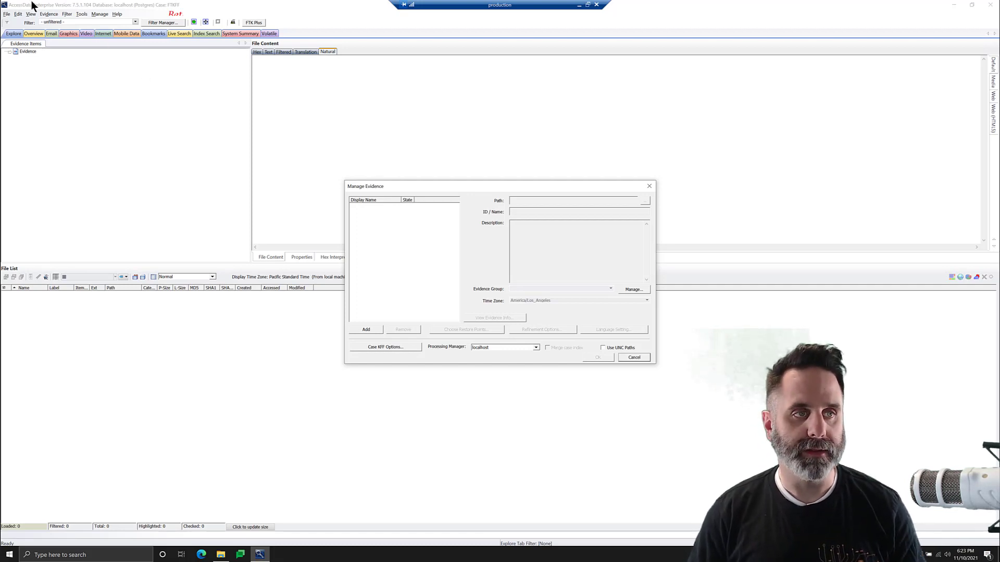
left_click(372, 328)
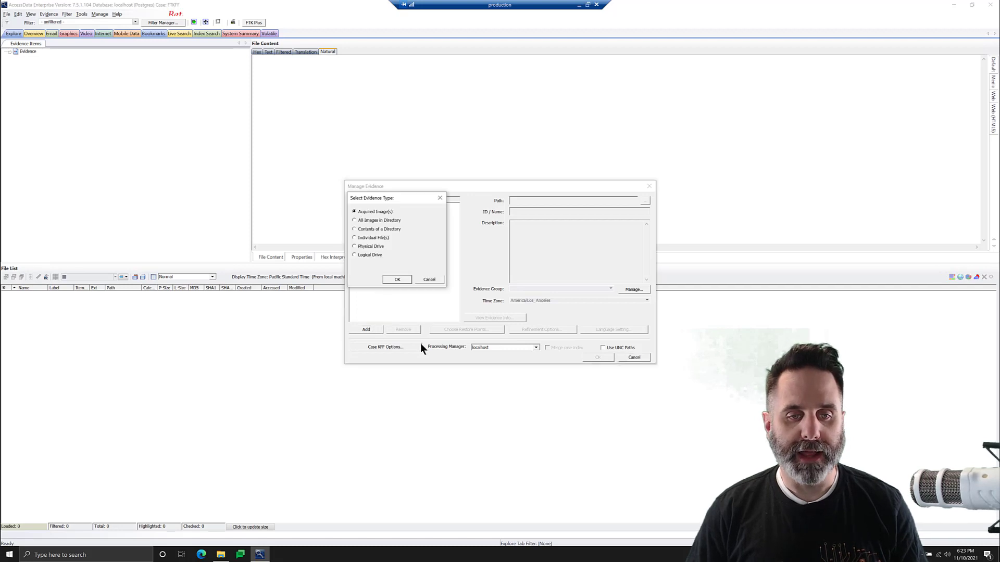
left_click(395, 281)
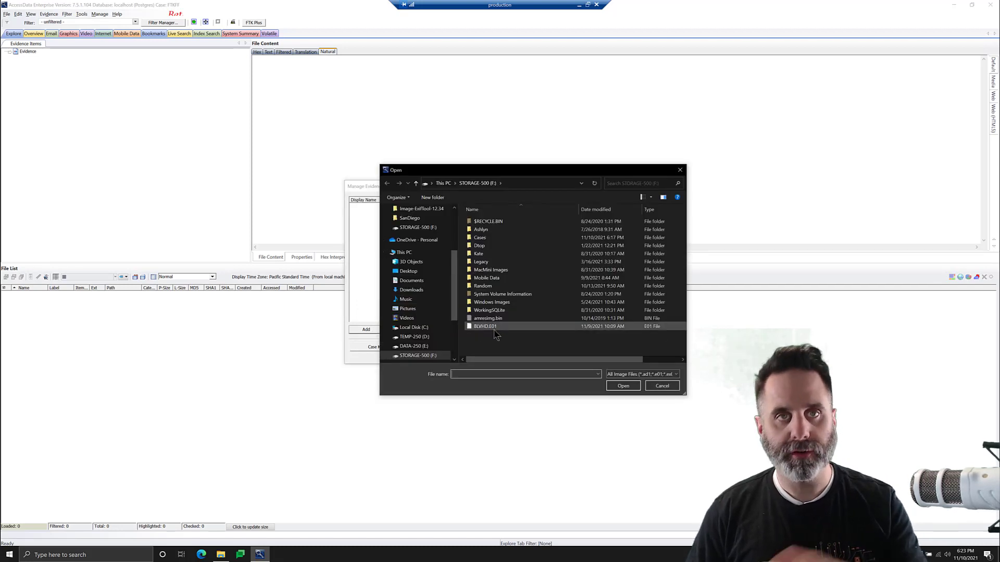
left_click(484, 327)
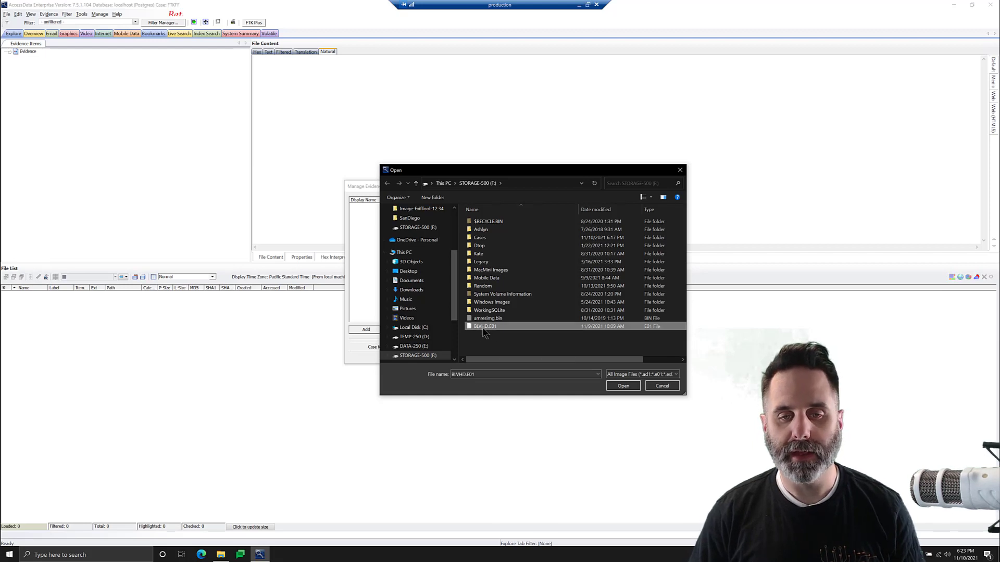
left_click(624, 386)
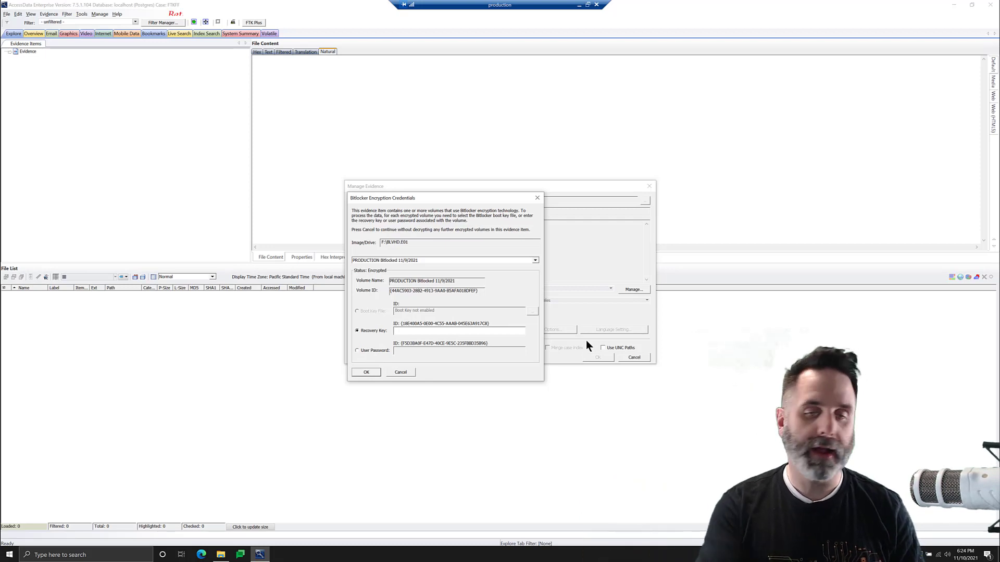
Unlock the BitLocker volume by entering its user password, process the BLVHD.E01 evidence and close the processing status
left_click(365, 350)
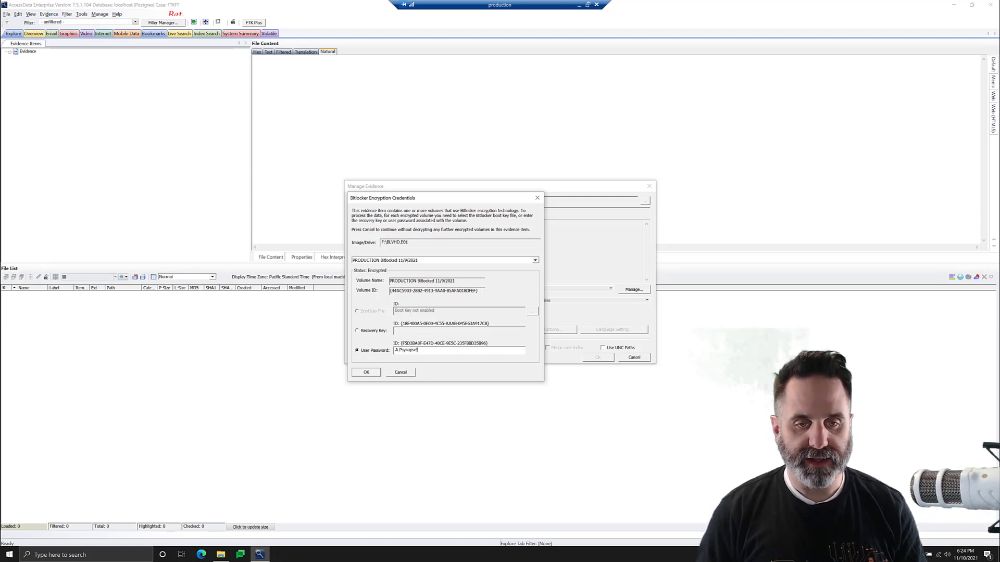
left_click(370, 372)
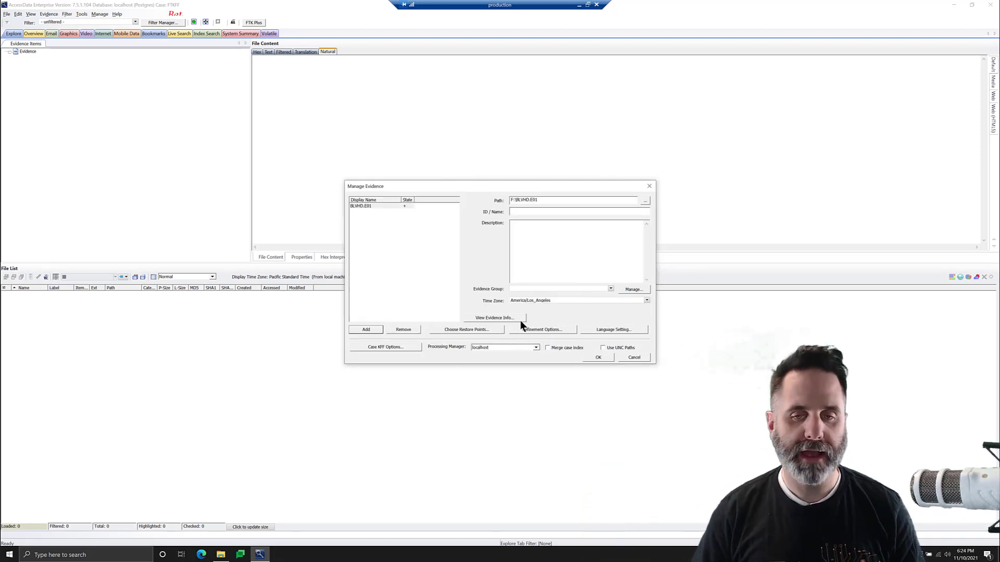
left_click(598, 357)
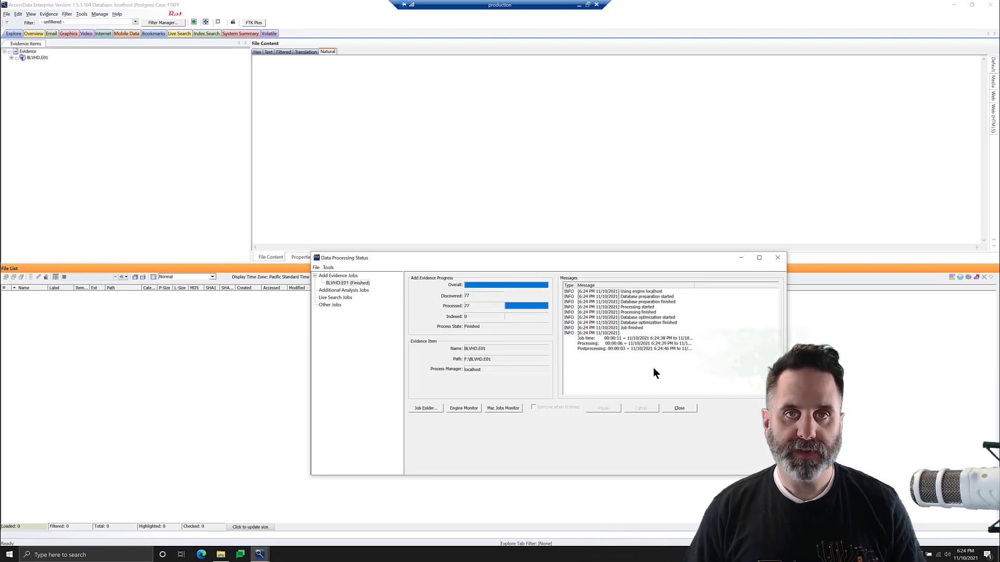
left_click(681, 407)
Expand BLVHD.E01 through Partition 1 and the Bitlocked [NTFS] volume, and list the contents of its root folder
left_click(11, 58)
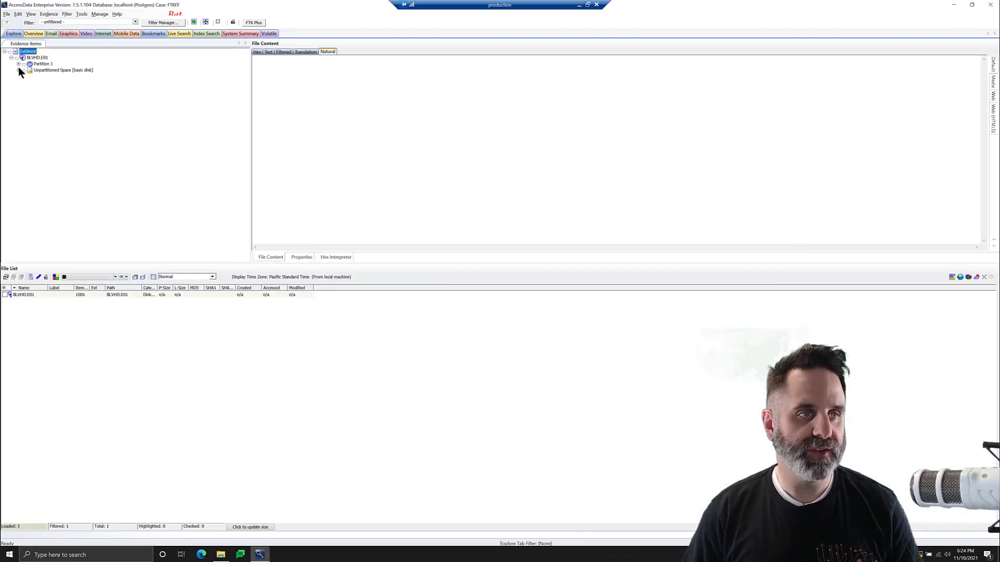
left_click(18, 63)
left_click(25, 69)
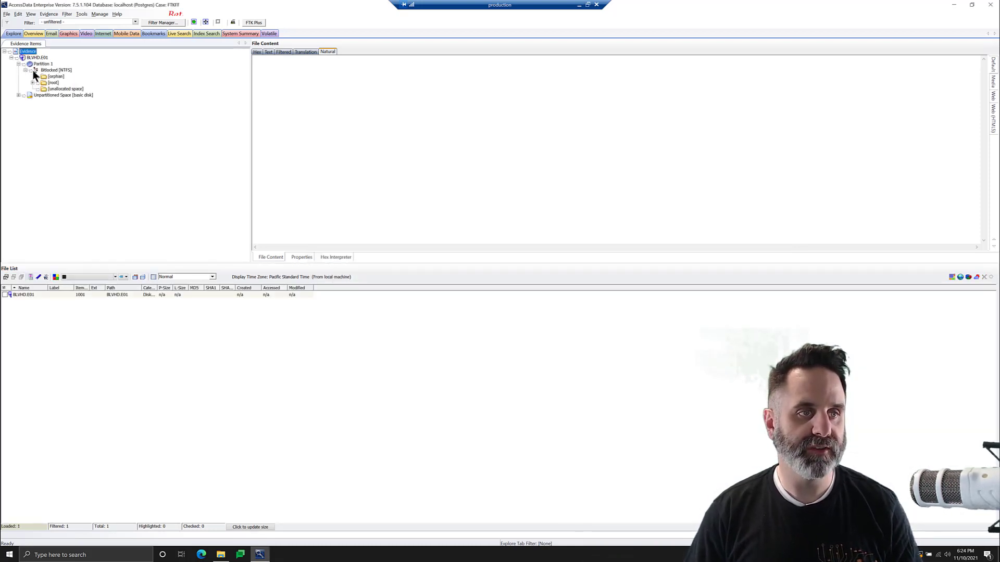
left_click(32, 83)
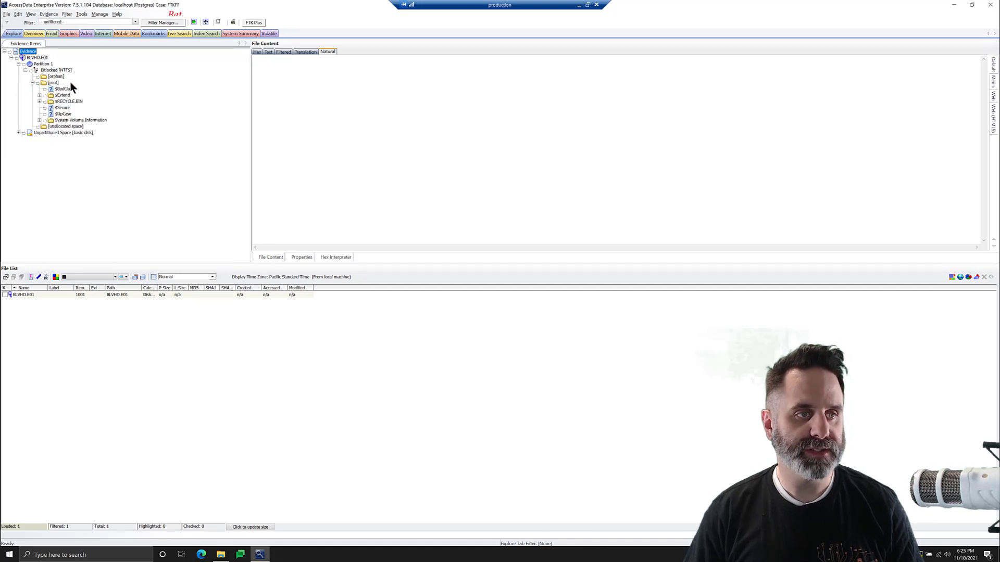
left_click(53, 83)
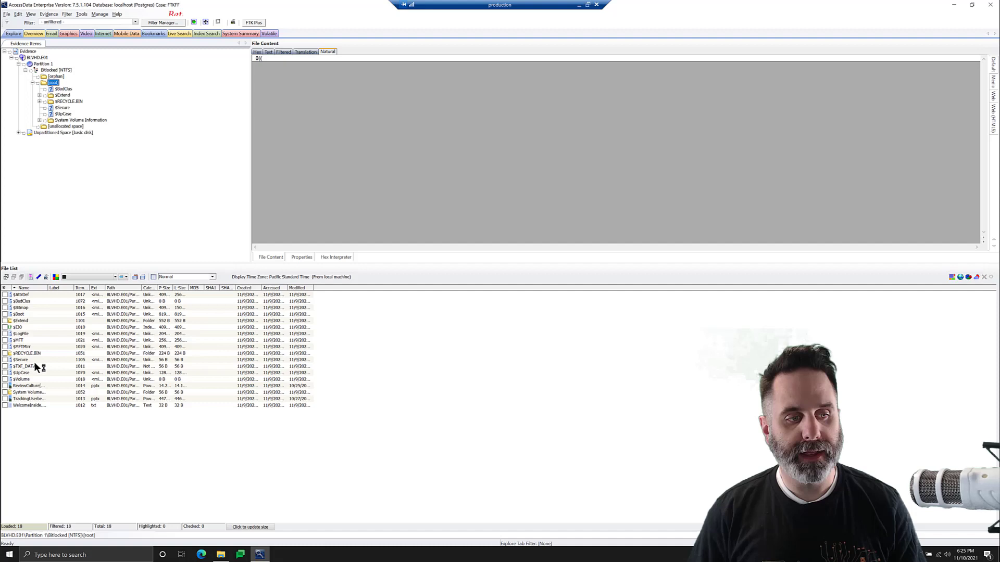
Preview the two PowerPoint files and the text file in the root folder to check that their contents are decrypted
left_click(78, 385)
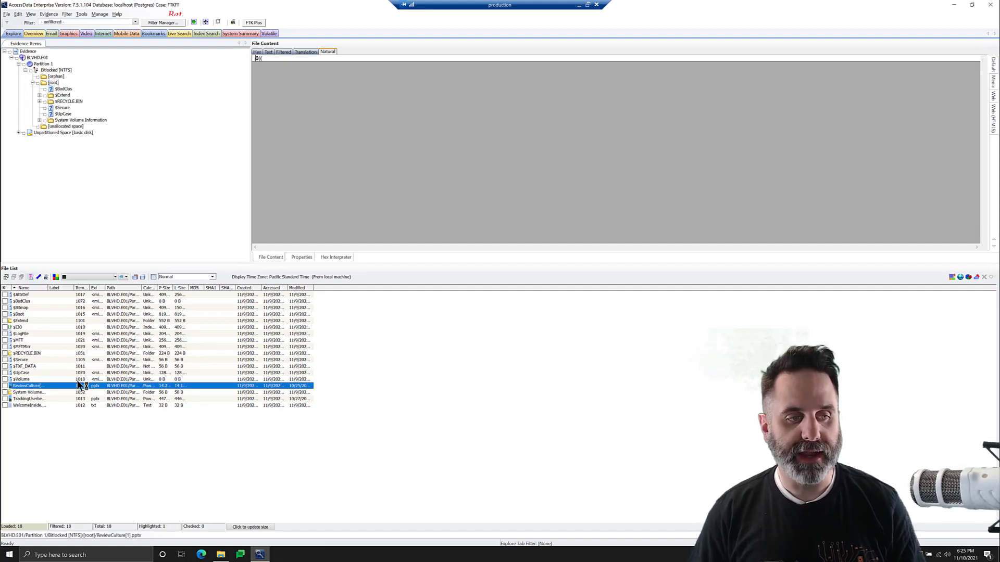
left_click(27, 399)
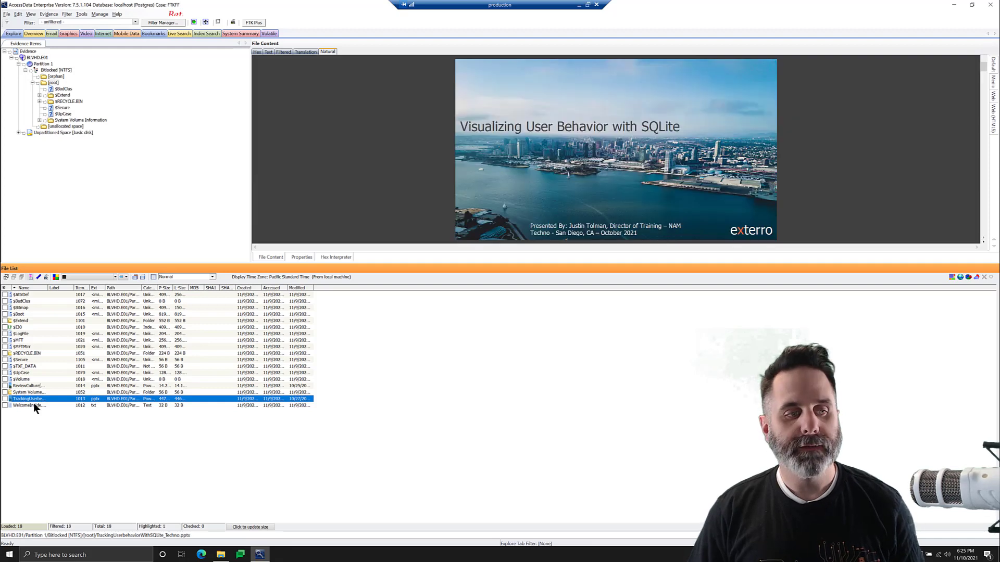
left_click(116, 405)
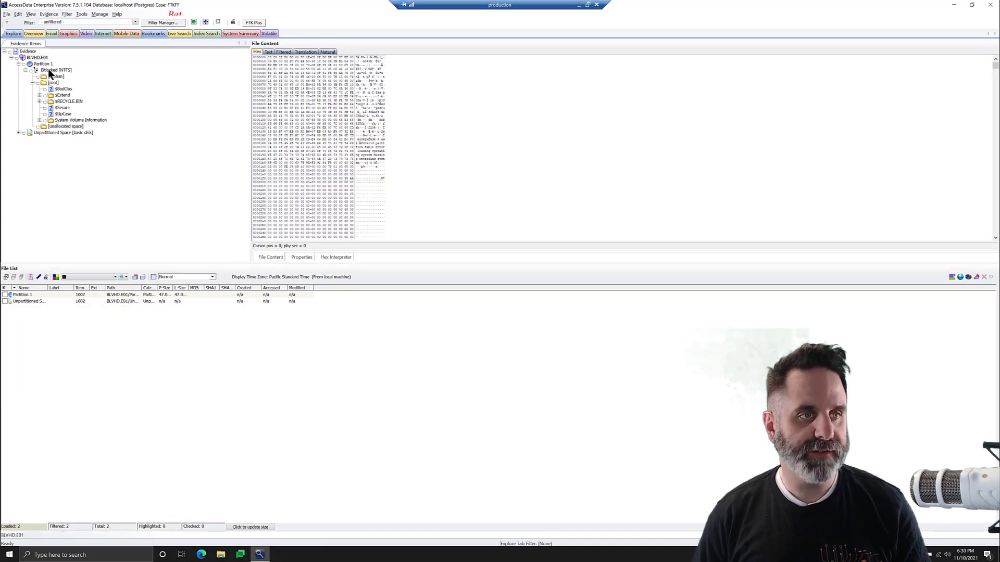
Set up an acquisition of BLVHD.E01 to a disk image and add a destination of type Raw (dd)
right_click(39, 60)
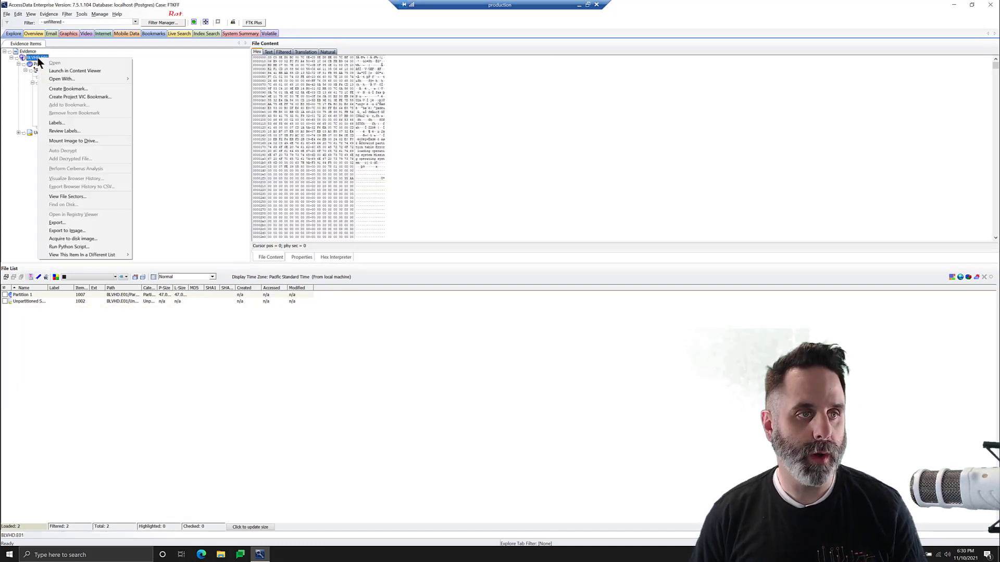
left_click(72, 239)
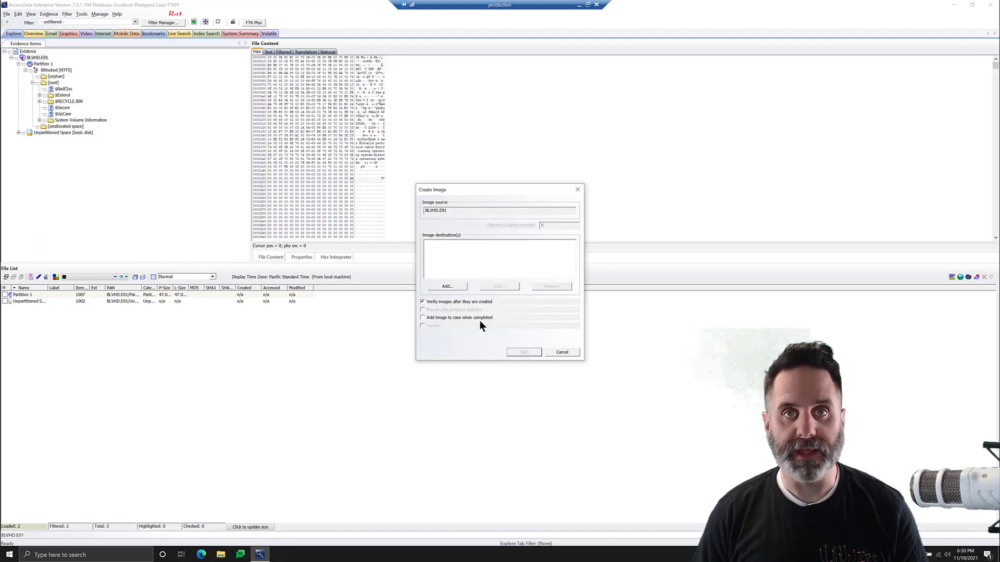
left_click(463, 287)
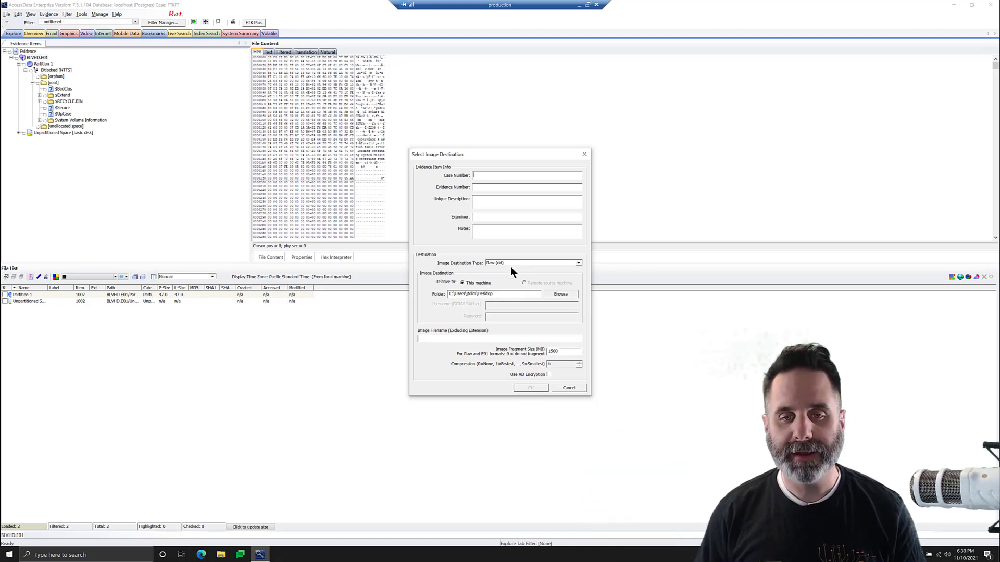
left_click(532, 264)
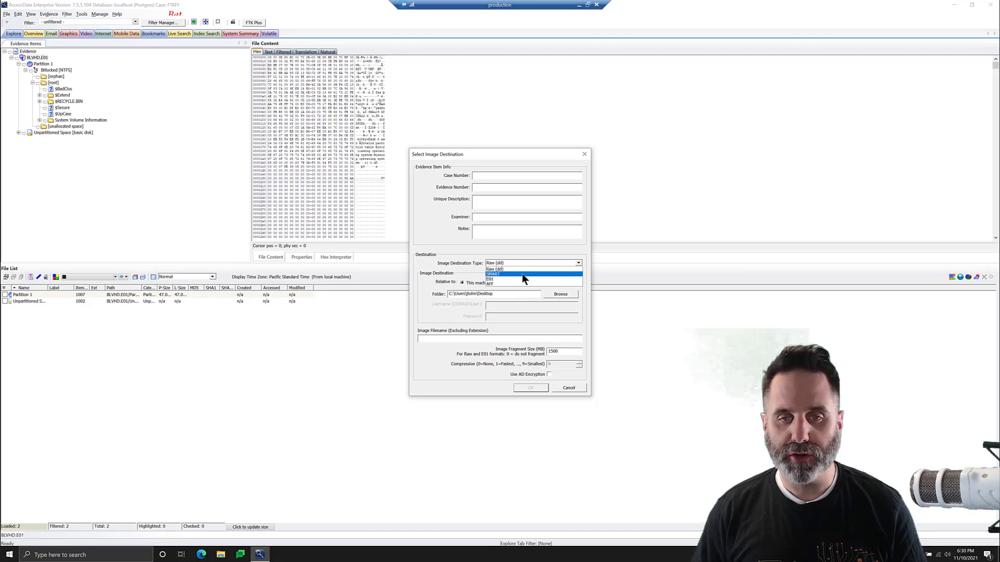
Name the destination image BLVHD_D2, create the image with verification and close the processing status
left_click(458, 338)
type("BLVHD")
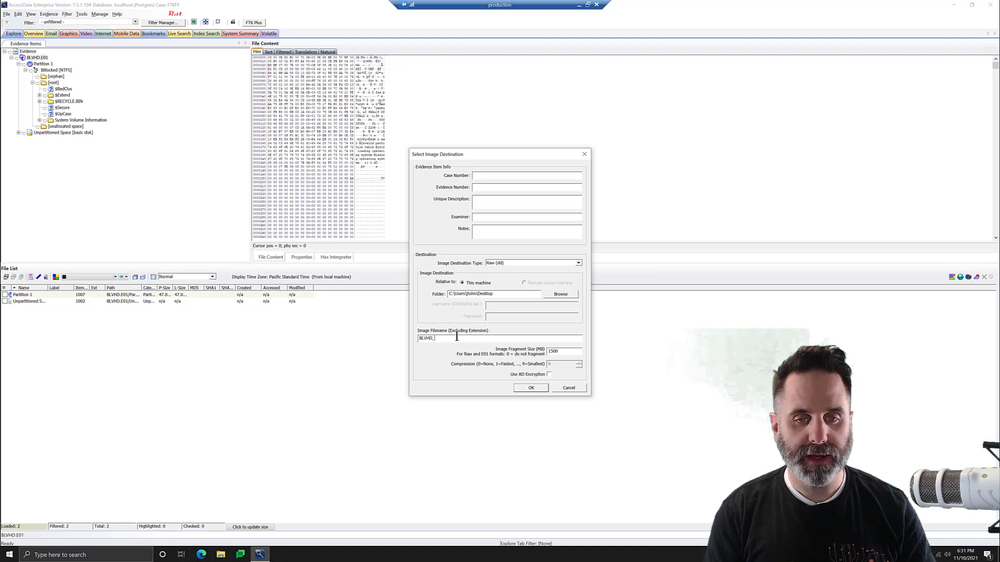
type("_D2")
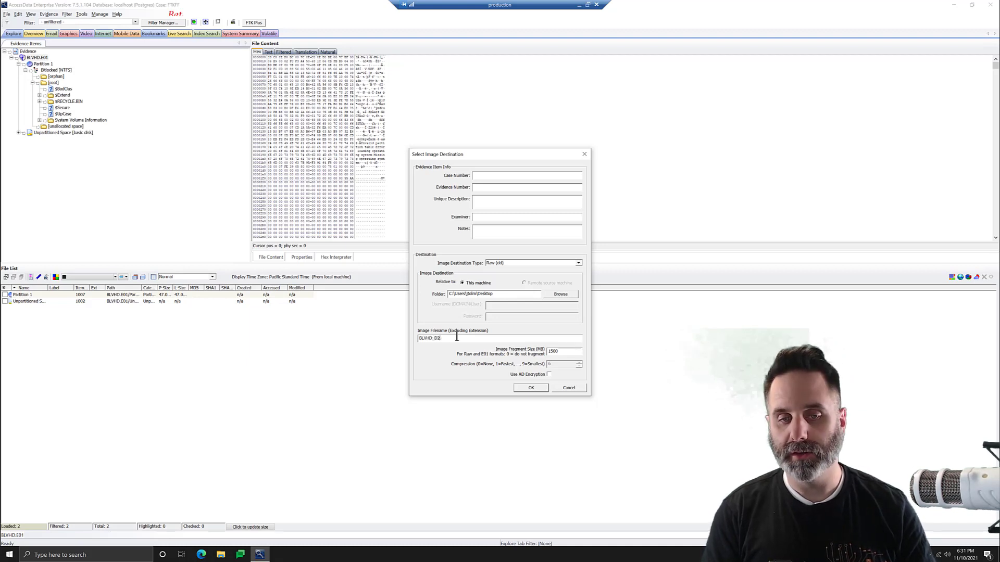
left_click(531, 388)
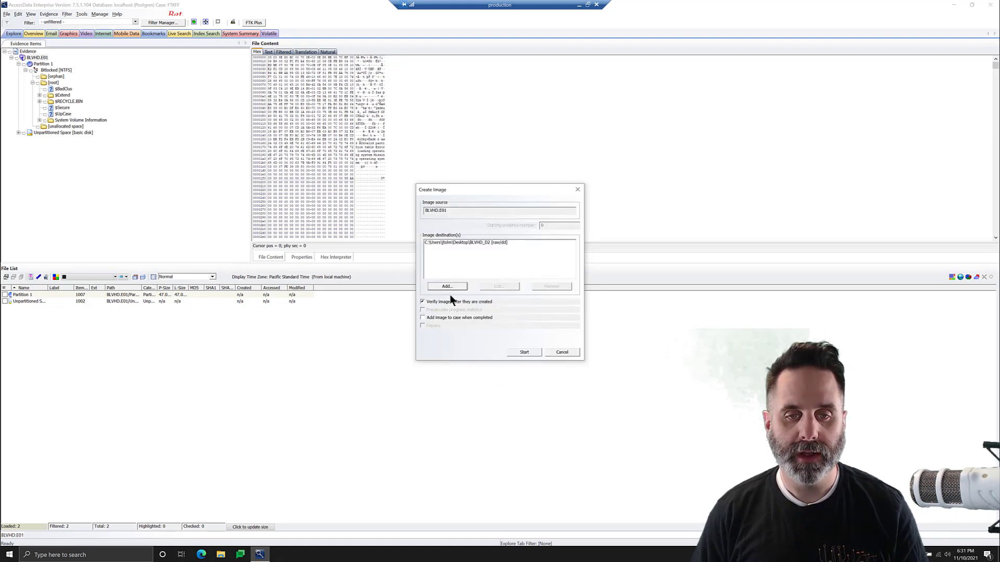
left_click(524, 352)
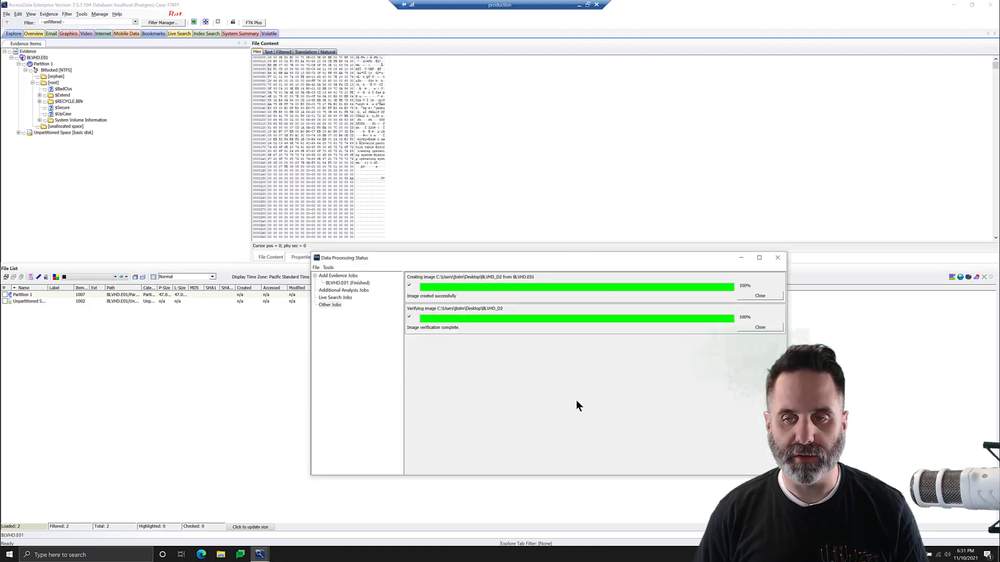
left_click(777, 258)
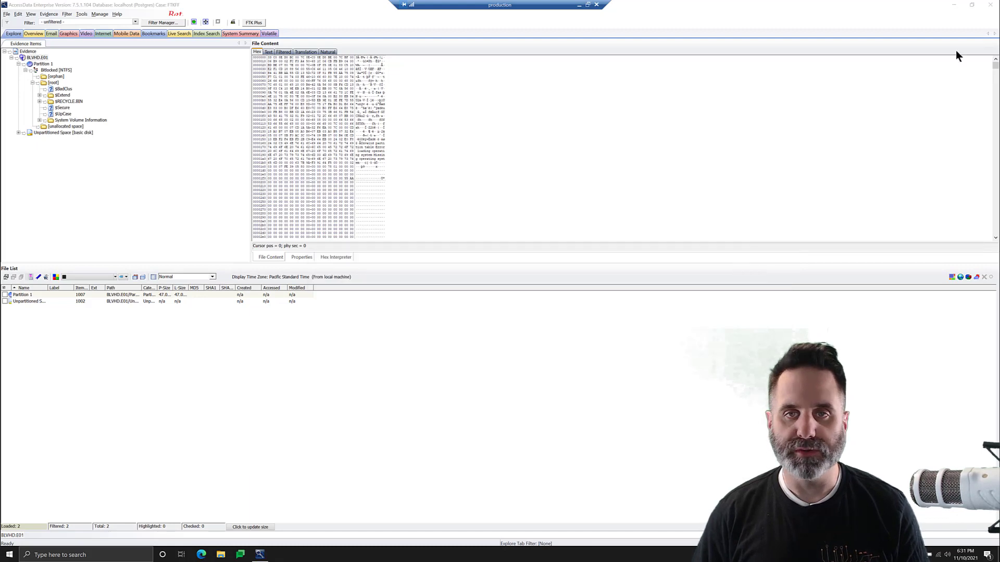
Switch to FTK Imager and add the image file BLVHD_D2.001 from the Desktop as an evidence item
left_click(953, 5)
double_click(436, 113)
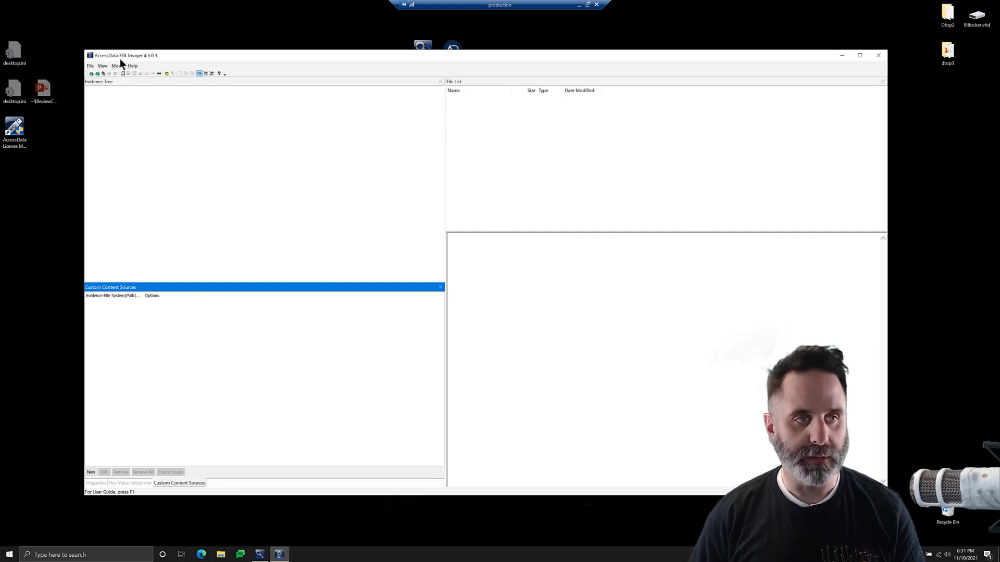
left_click(92, 74)
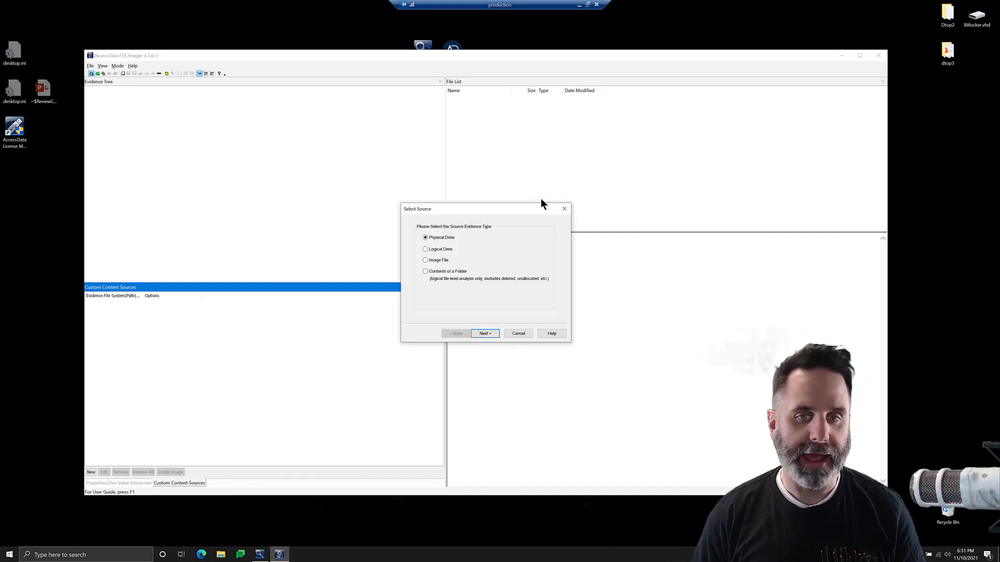
left_click(439, 260)
left_click(485, 334)
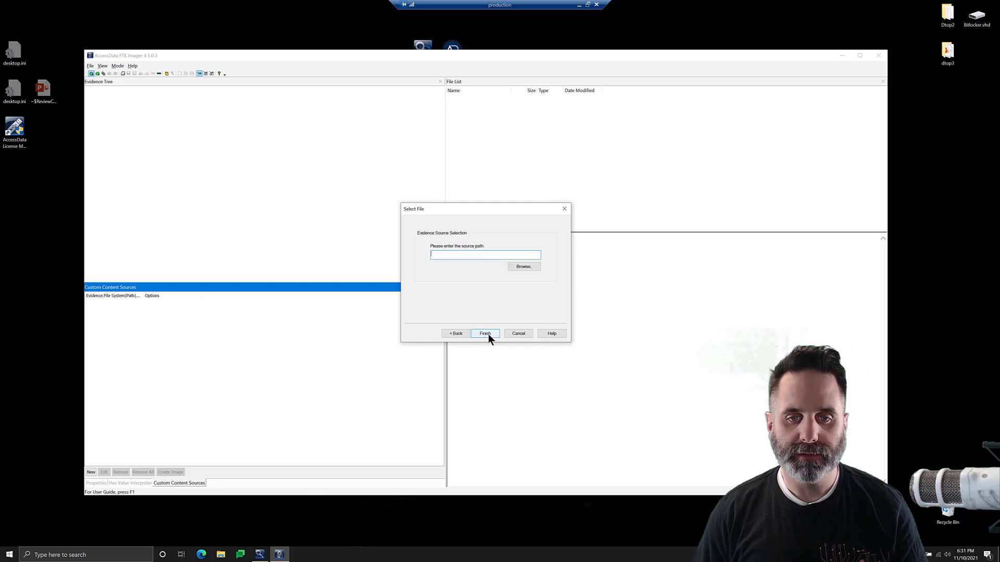
left_click(521, 267)
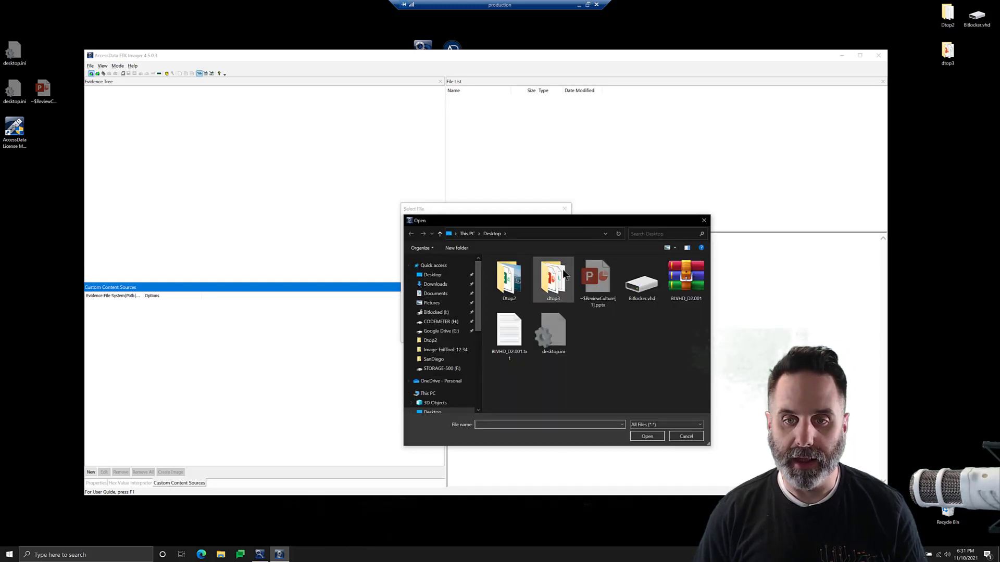
left_click(687, 279)
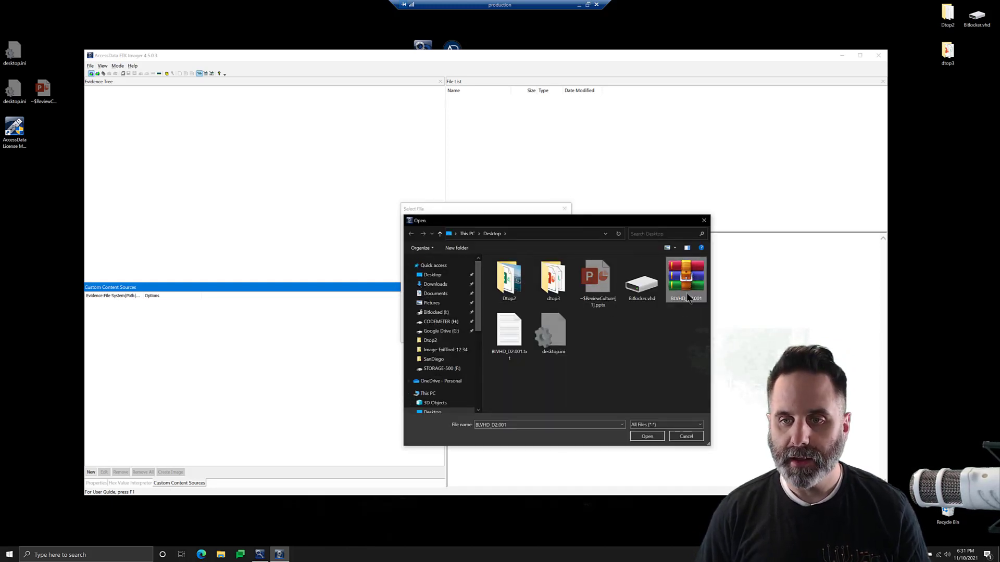
left_click(643, 437)
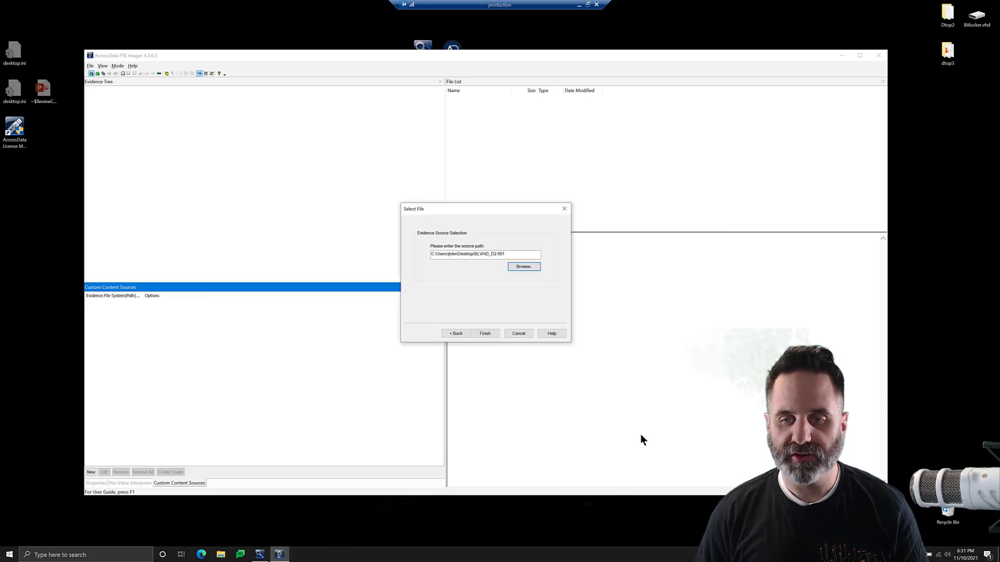
left_click(486, 333)
Expand BLVHD_D2.001 through Partition 1 and the Bitlocked [NTFS] volume, and list the contents of its root folder
left_click(87, 90)
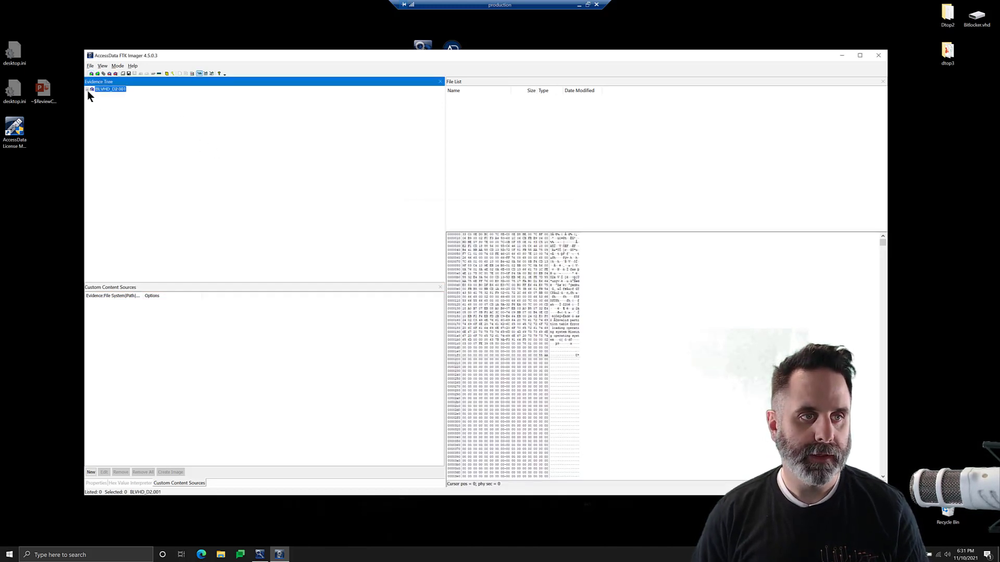
left_click(88, 90)
left_click(92, 95)
left_click(96, 100)
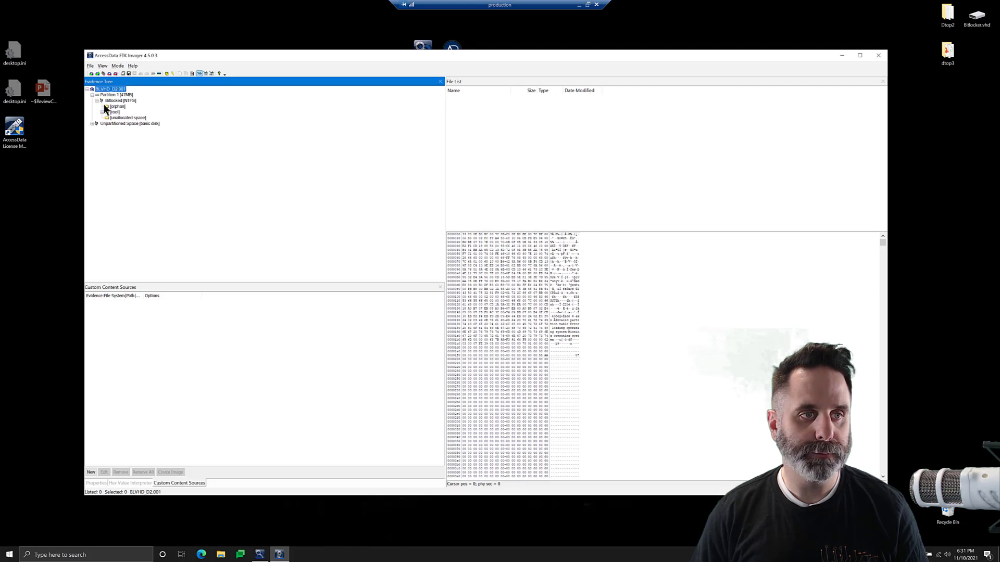
left_click(103, 112)
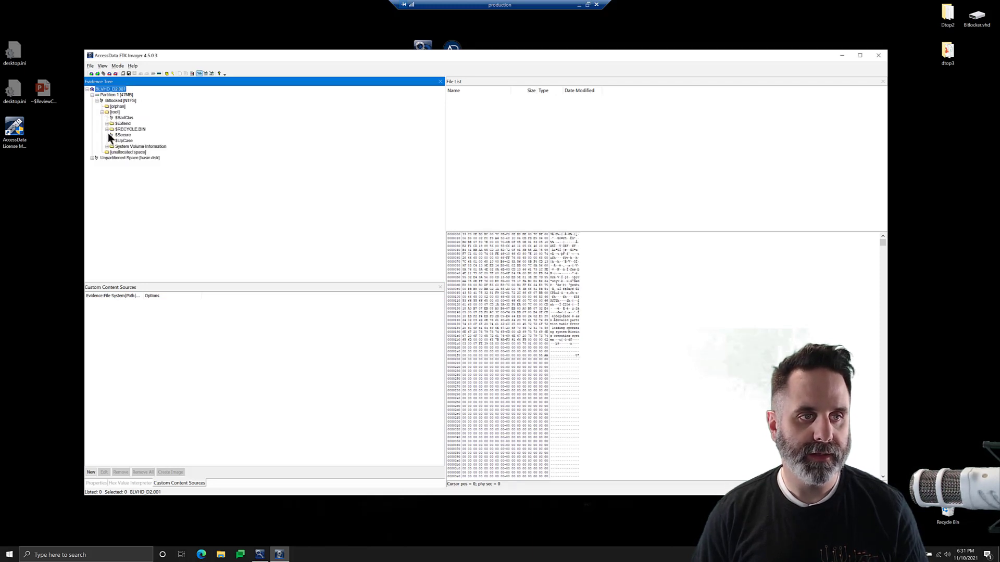
left_click(116, 113)
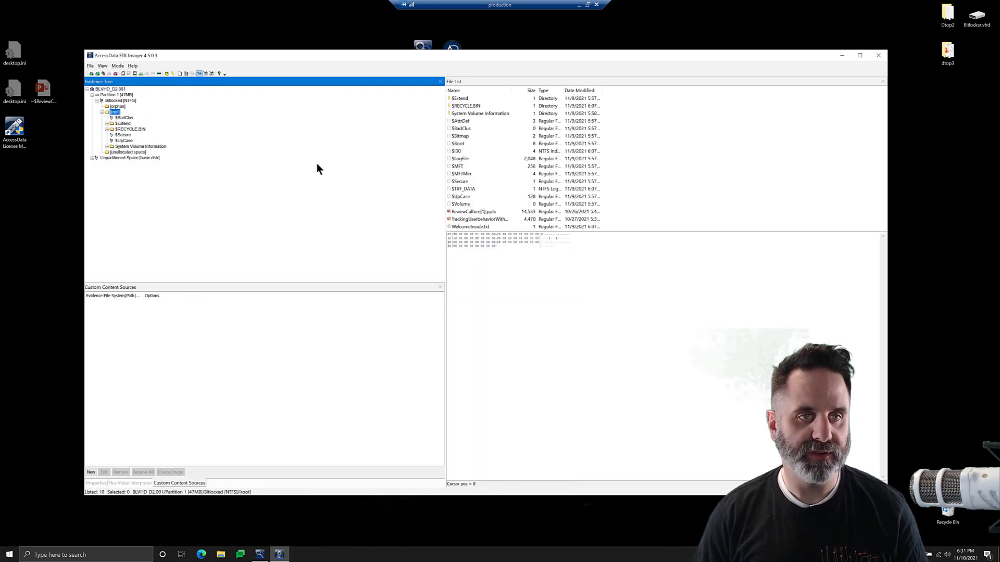
Preview the two PowerPoint files and WelcomeInside.txt to check that the exported image's contents are decrypted
left_click(455, 213)
left_click(493, 219)
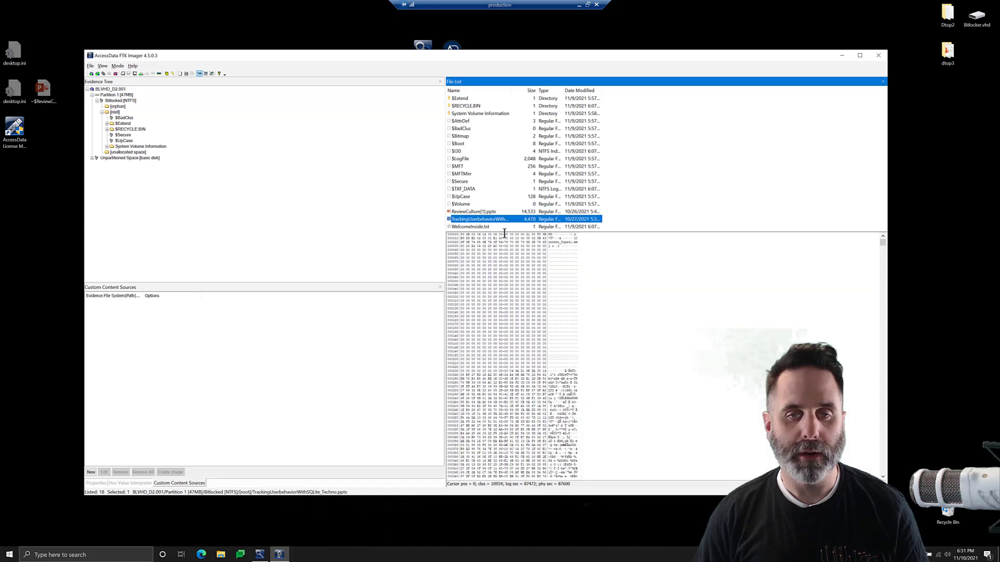
left_click(489, 227)
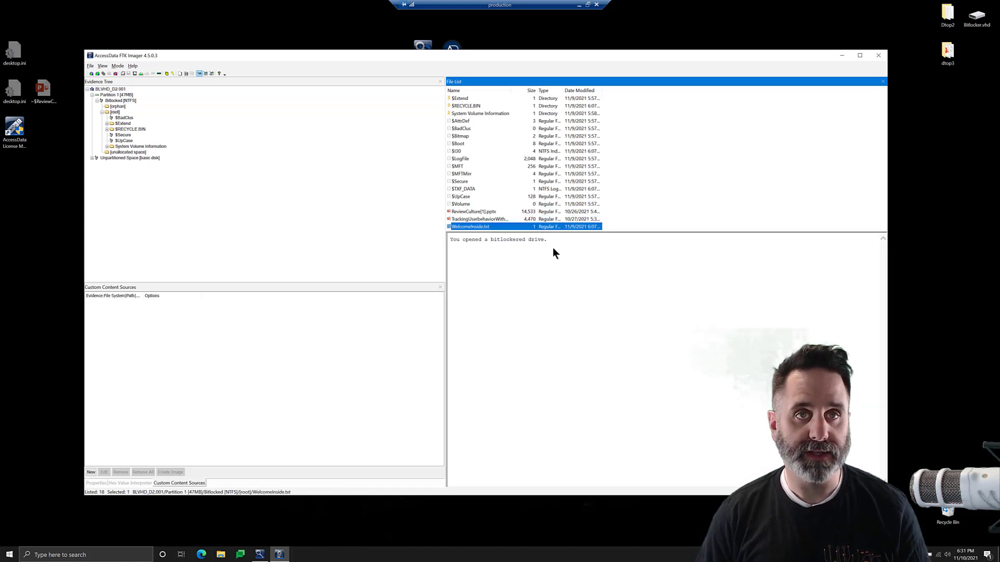